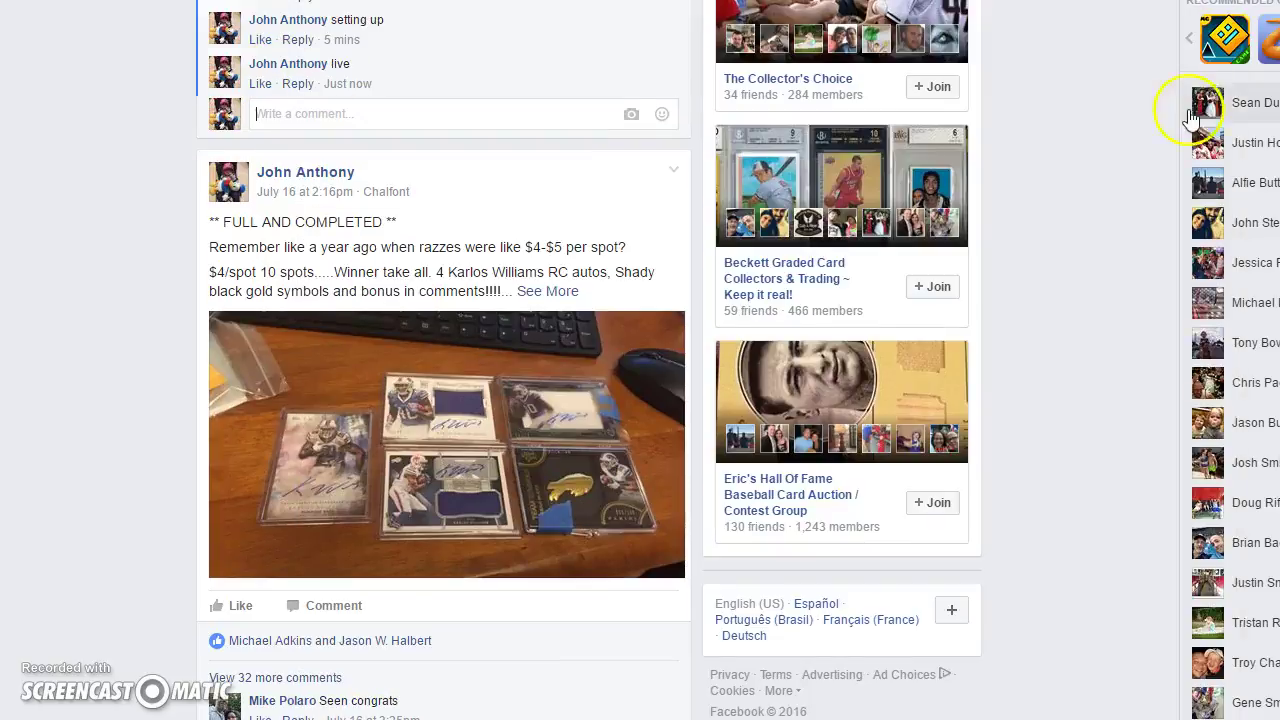
Copy the 57 names in Excel's column A (A1:A57).
{"action": "key", "text": "alt+Tab"}
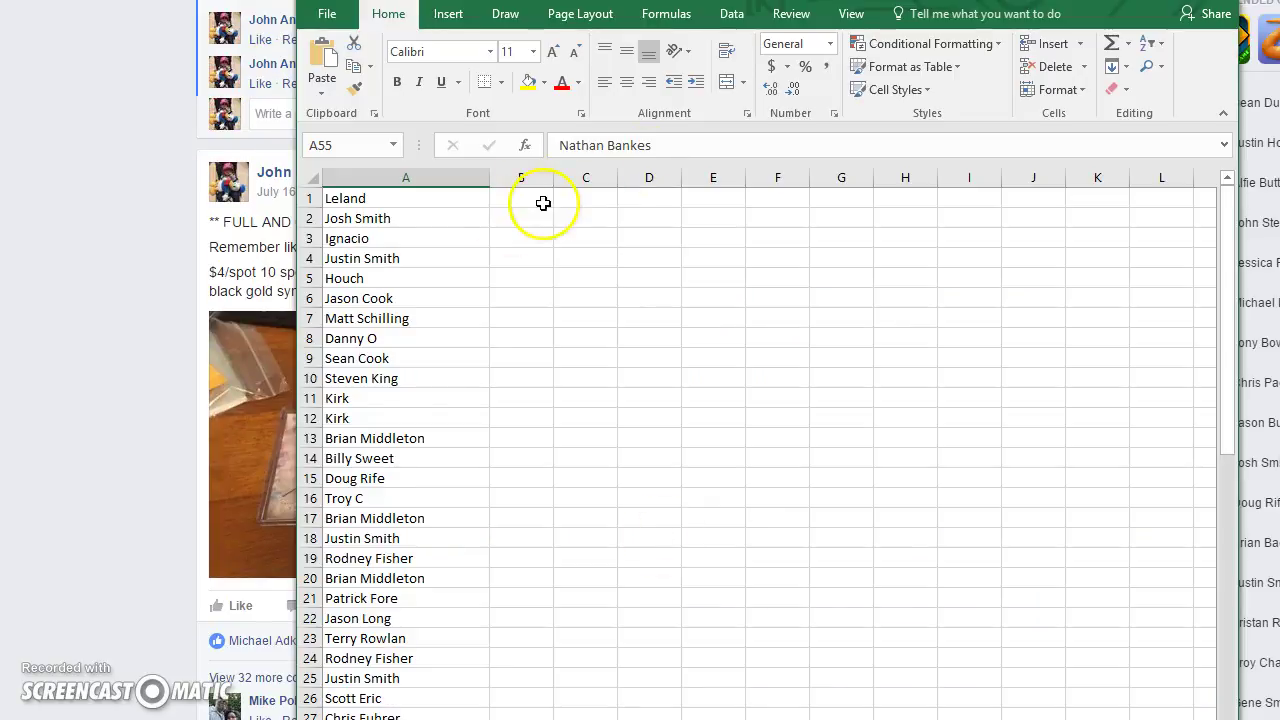
{"action": "left_click", "coordinate": [381, 207]}
{"action": "left_click_drag", "start_coordinate": [381, 207], "coordinate": [405, 715]}
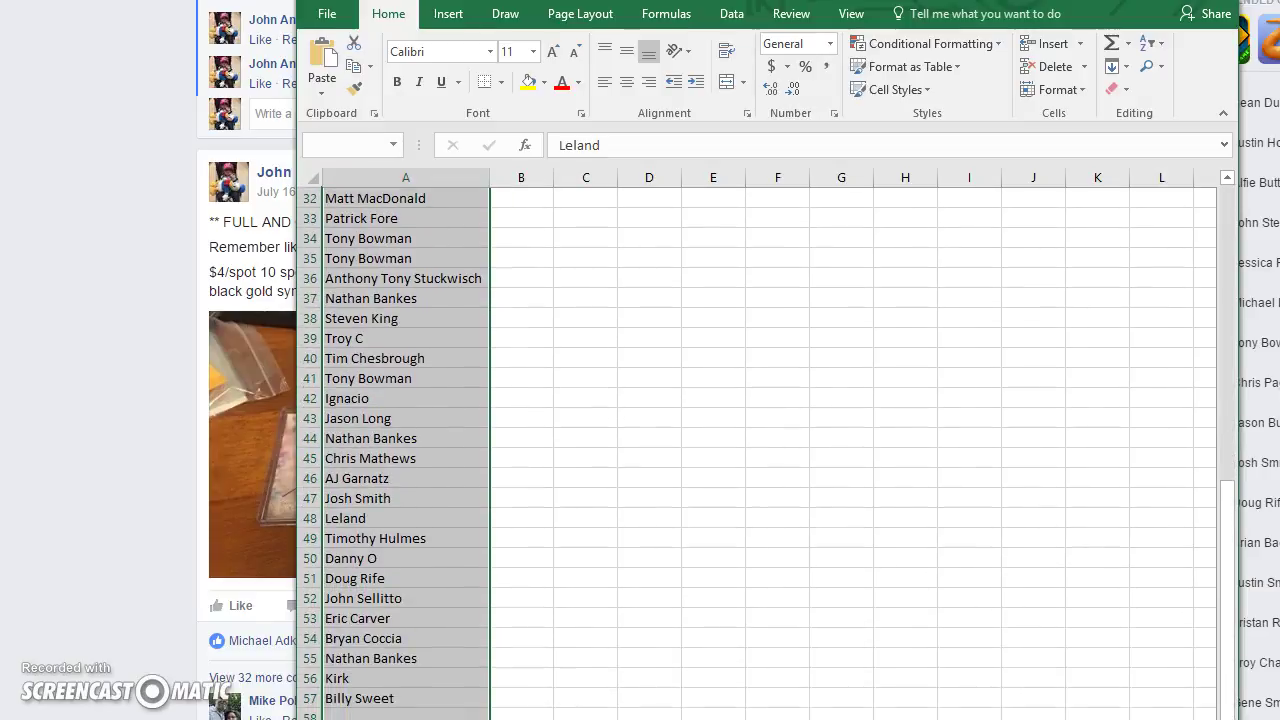
{"action": "left_click_drag", "start_coordinate": [405, 715], "coordinate": [437, 678]}
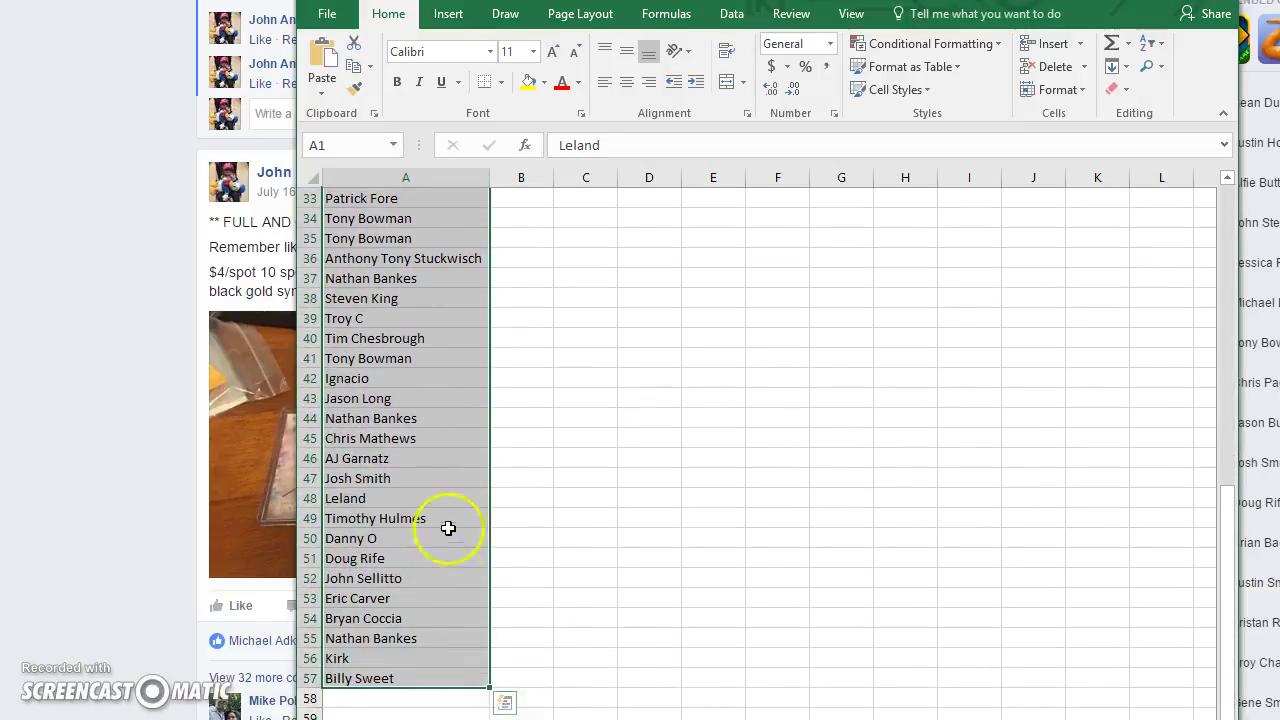
{"action": "right_click", "coordinate": [450, 480]}
{"action": "left_click", "coordinate": [467, 94]}
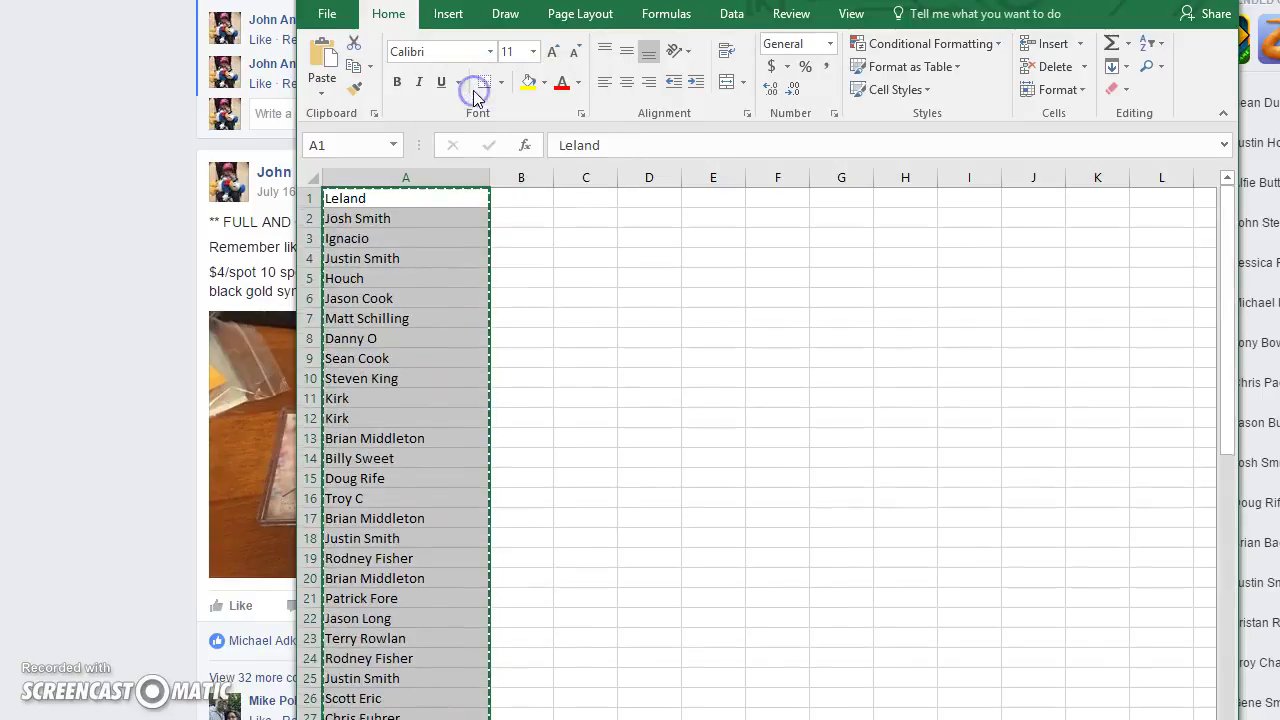
Switch to the browser's RANDOM.ORG Multi-Round Giveaway tab.
{"action": "left_click", "coordinate": [70, 200]}
{"action": "key", "text": "ctrl+Tab"}
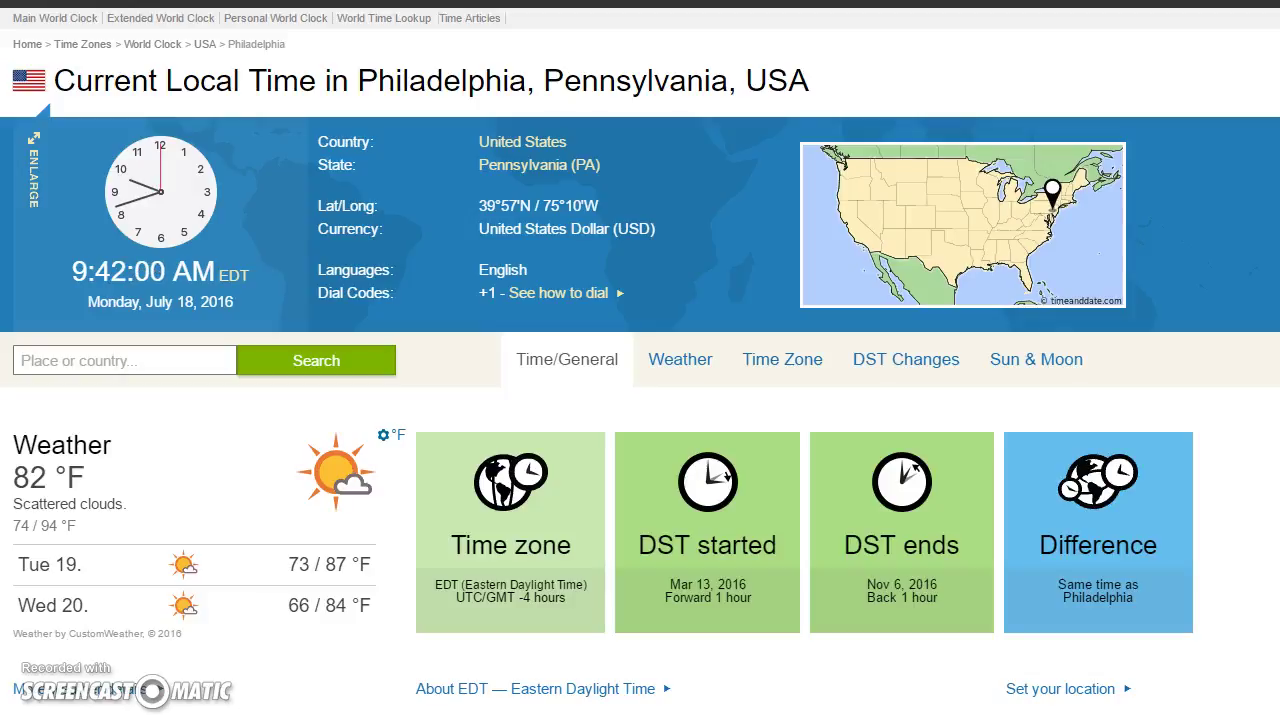
{"action": "key", "text": "ctrl+Tab"}
Describe the giveaway as 'Multi Sport No Hit promo', set 7 rounds, and paste the 57 names.
{"action": "left_click", "coordinate": [247, 62]}
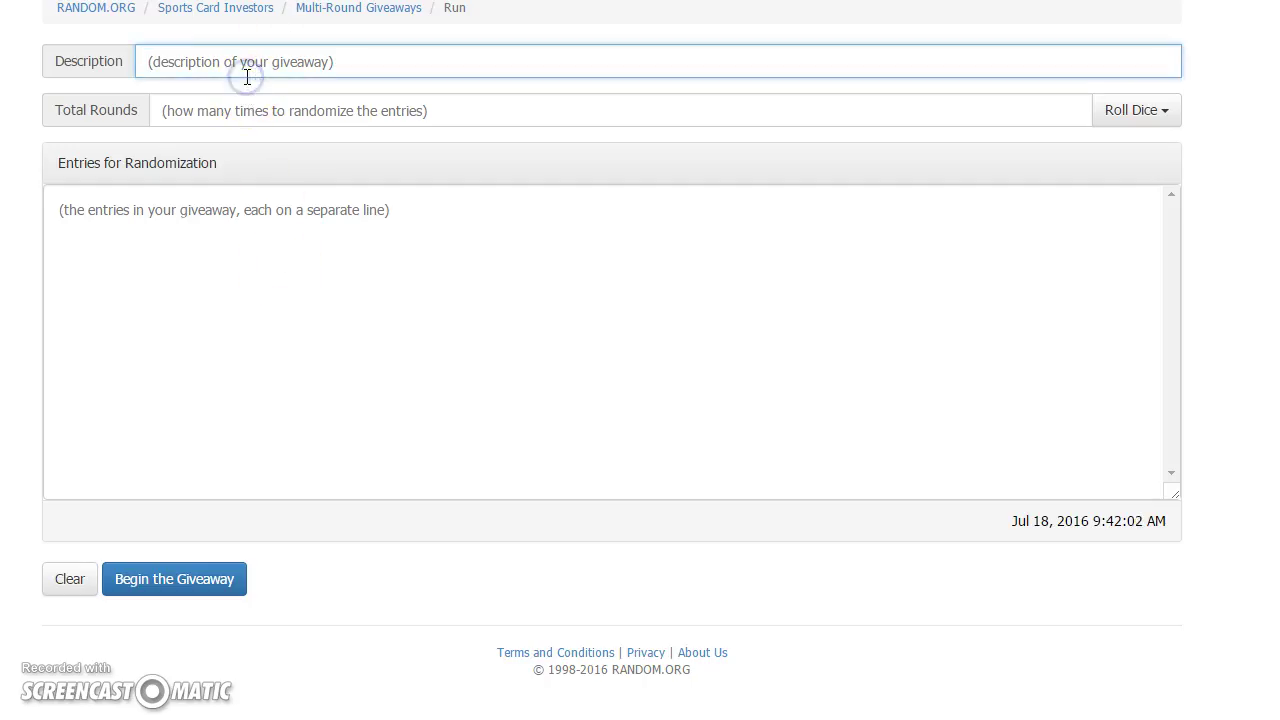
{"action": "type", "text": "Multi Sport No Hi"}
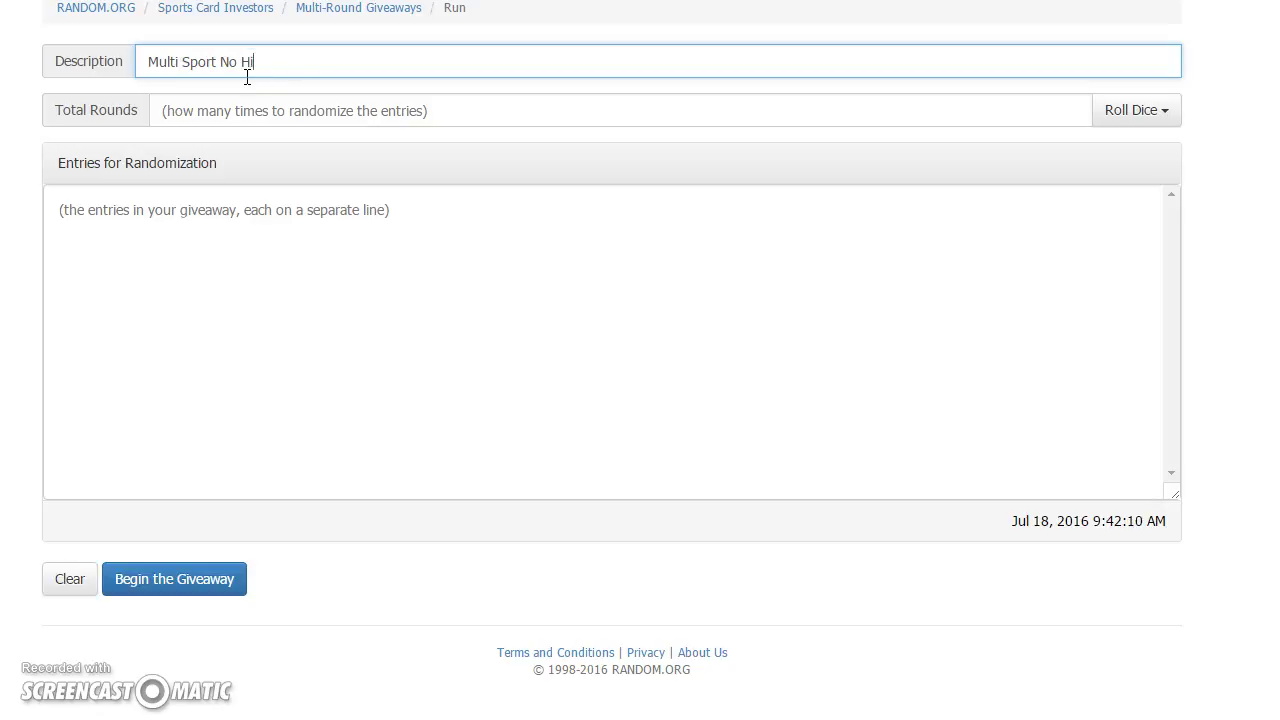
{"action": "type", "text": "t prom"}
{"action": "key", "text": "Tab"}
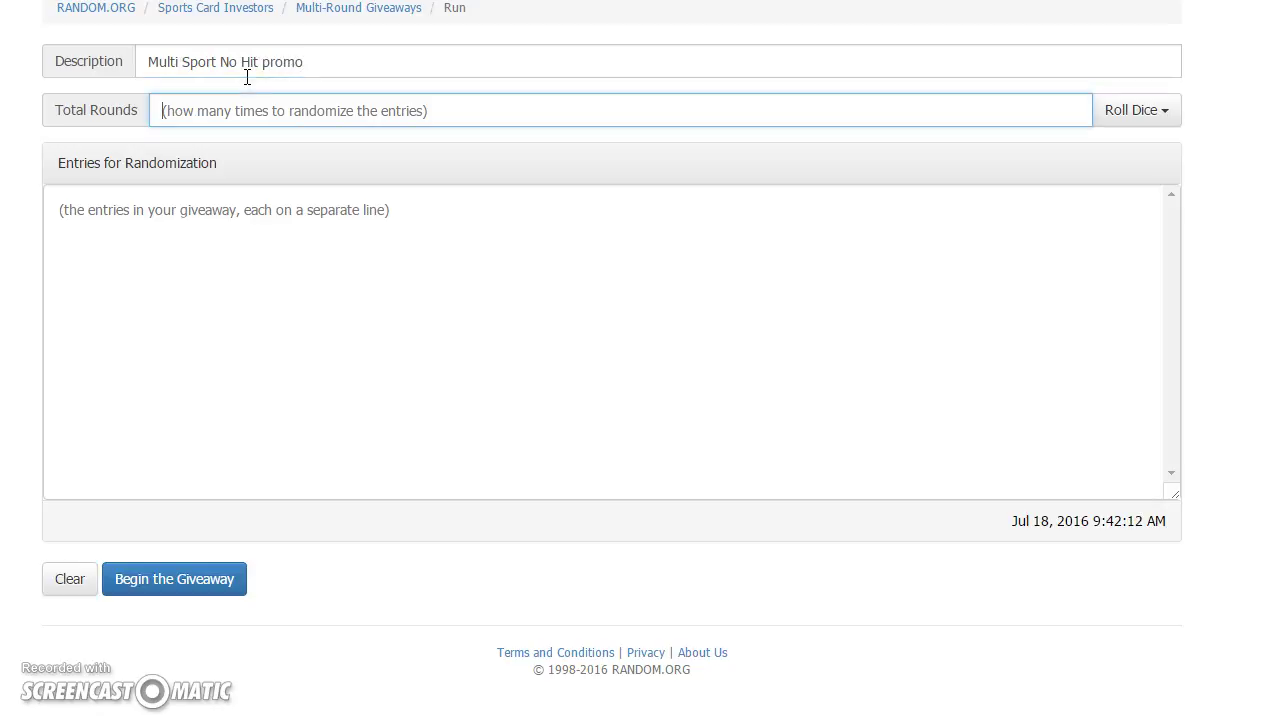
{"action": "type", "text": "7"}
{"action": "left_click", "coordinate": [266, 208]}
{"action": "right_click", "coordinate": [266, 218]}
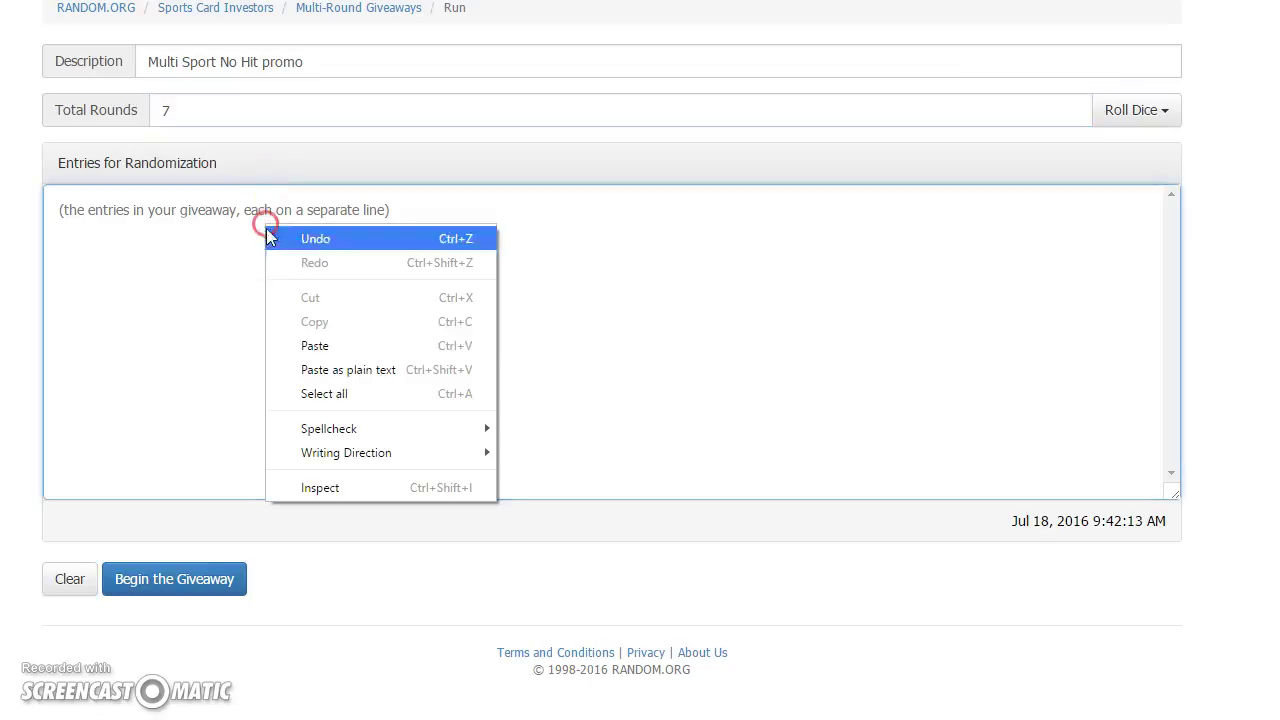
{"action": "left_click", "coordinate": [314, 346]}
Confirm the giveaway start and run the first randomization rounds.
{"action": "left_click", "coordinate": [237, 557]}
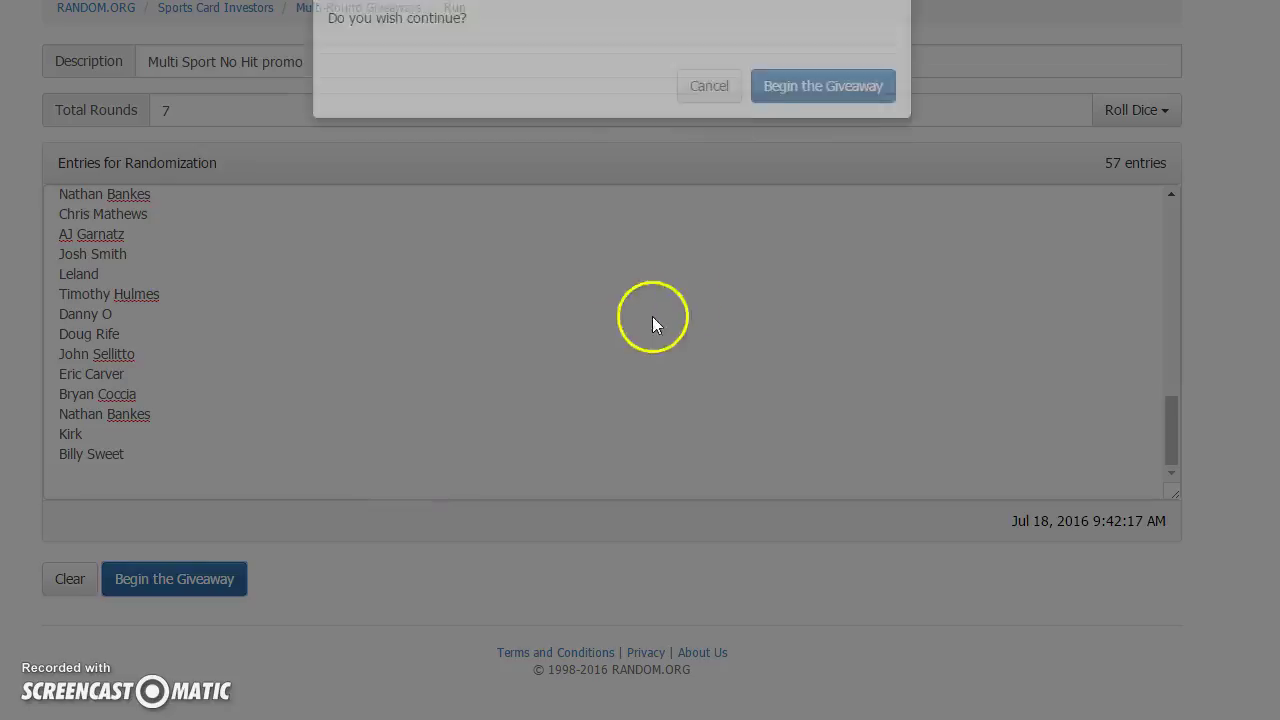
{"action": "left_click", "coordinate": [816, 130]}
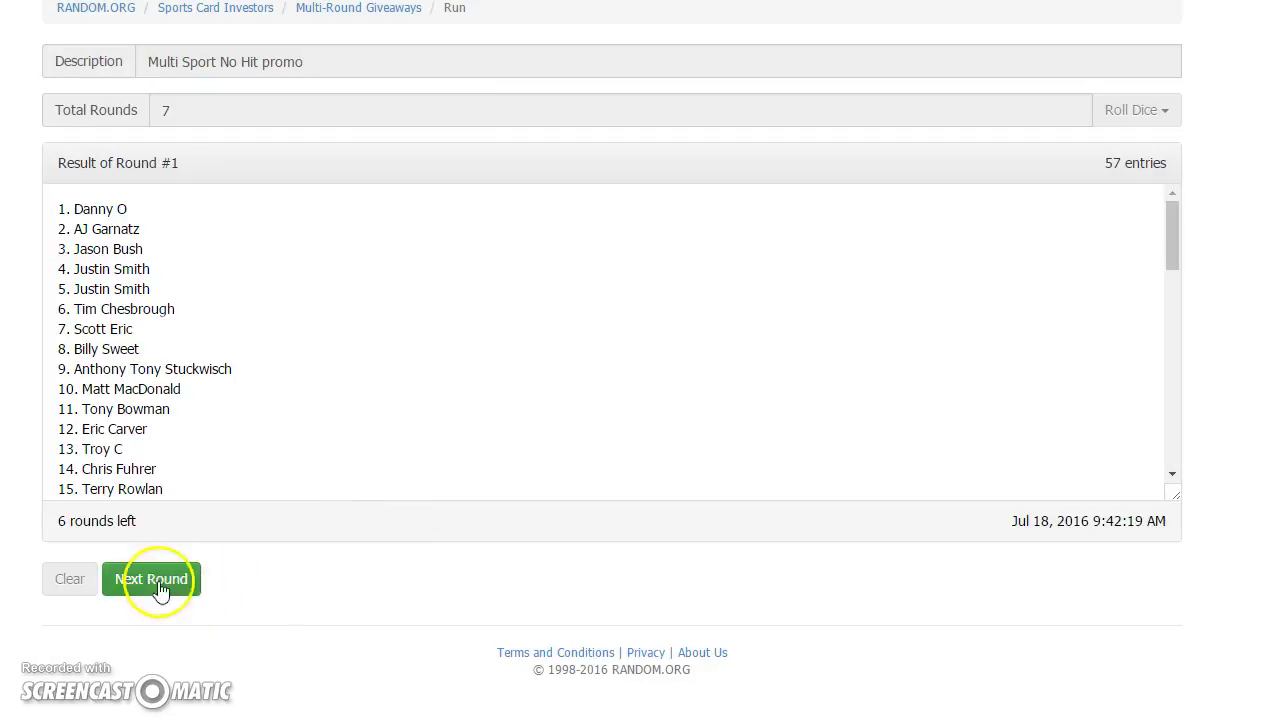
{"action": "left_click", "coordinate": [150, 579]}
{"action": "left_click", "coordinate": [157, 580]}
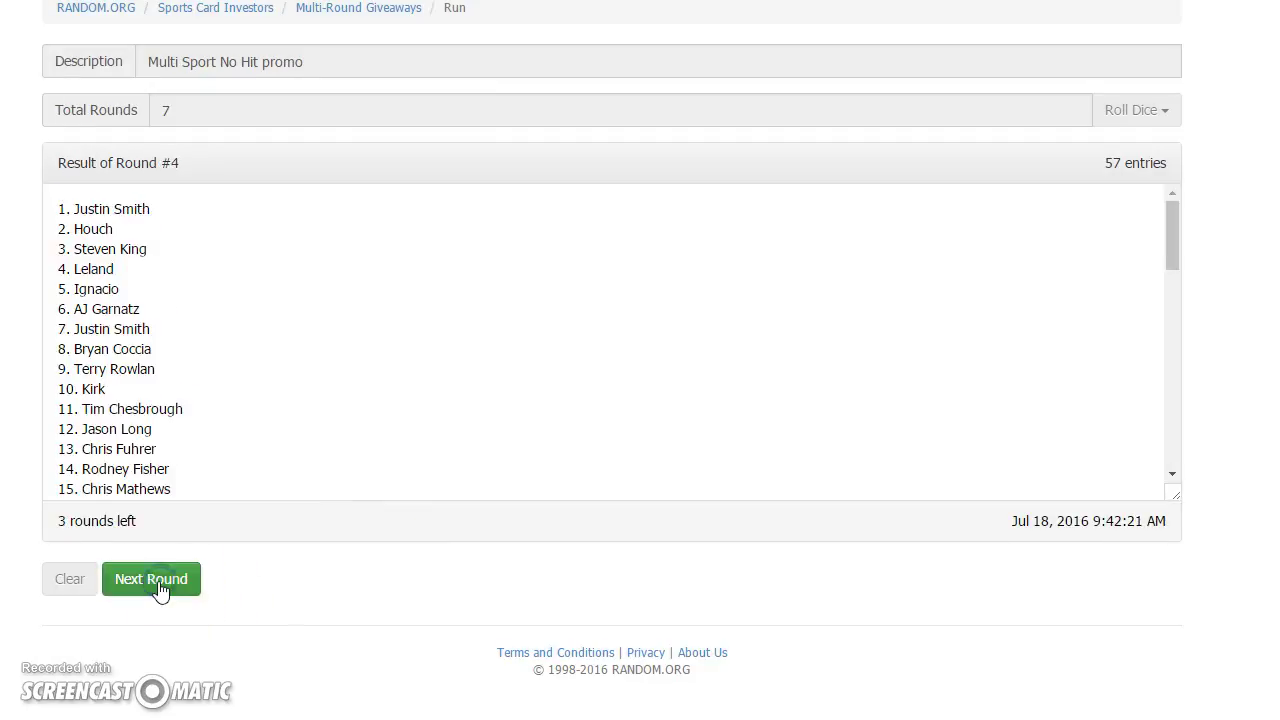
{"action": "left_click", "coordinate": [157, 580]}
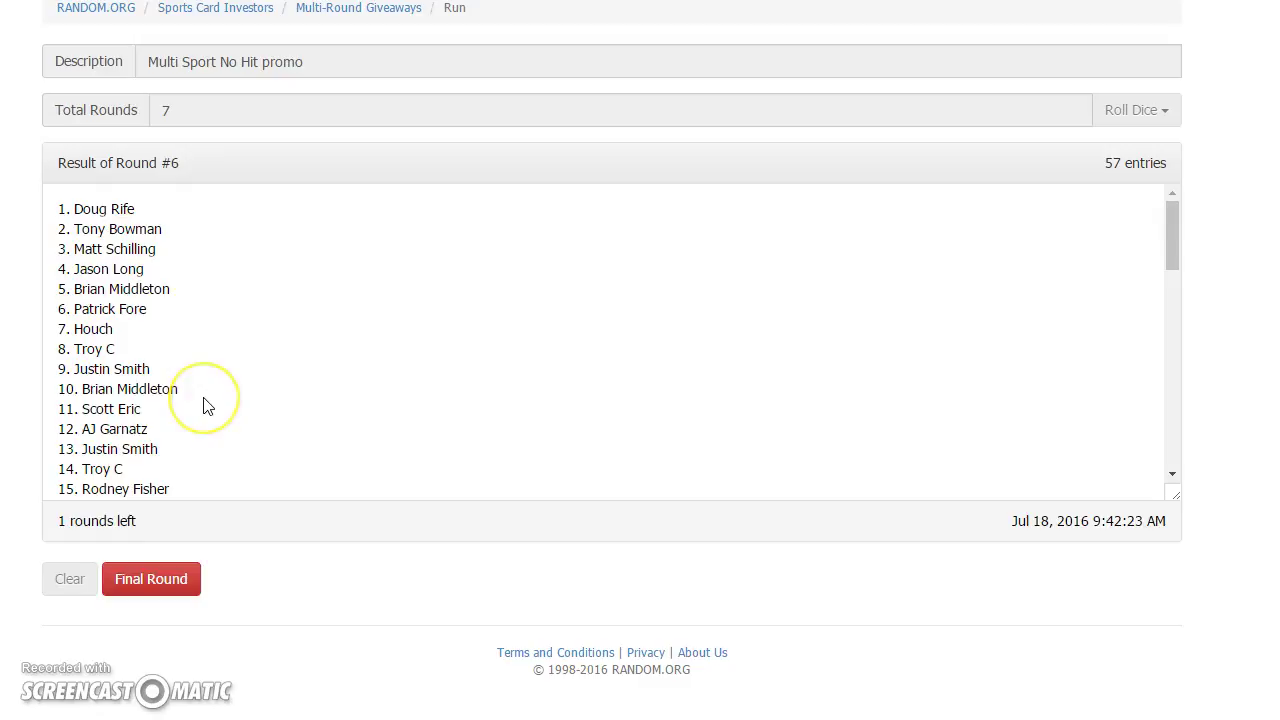
{"action": "scroll", "coordinate": [207, 405], "scroll_direction": "down", "scroll_amount": 5}
{"action": "scroll", "coordinate": [207, 405], "scroll_direction": "down", "scroll_amount": 5}
{"action": "scroll", "coordinate": [207, 405], "scroll_direction": "down", "scroll_amount": 3}
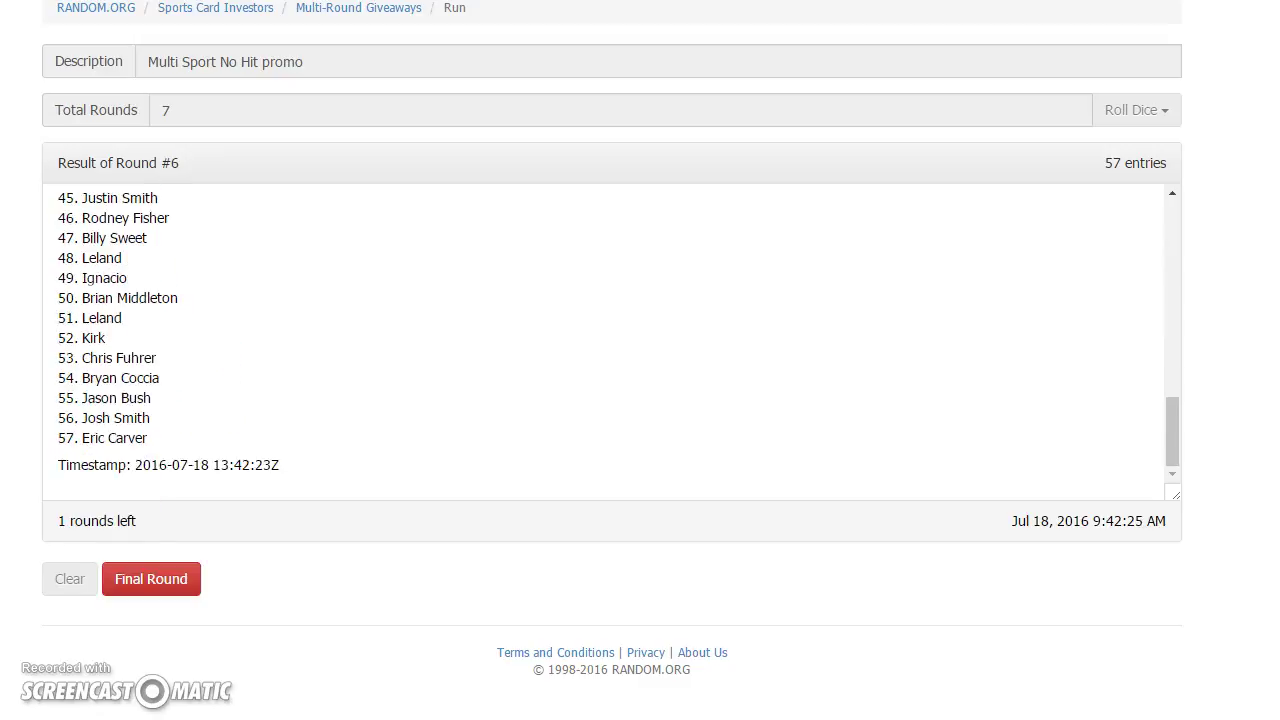
Run the final round for verification code ftbbct, then return to Facebook.
{"action": "key", "text": "ctrl+Tab"}
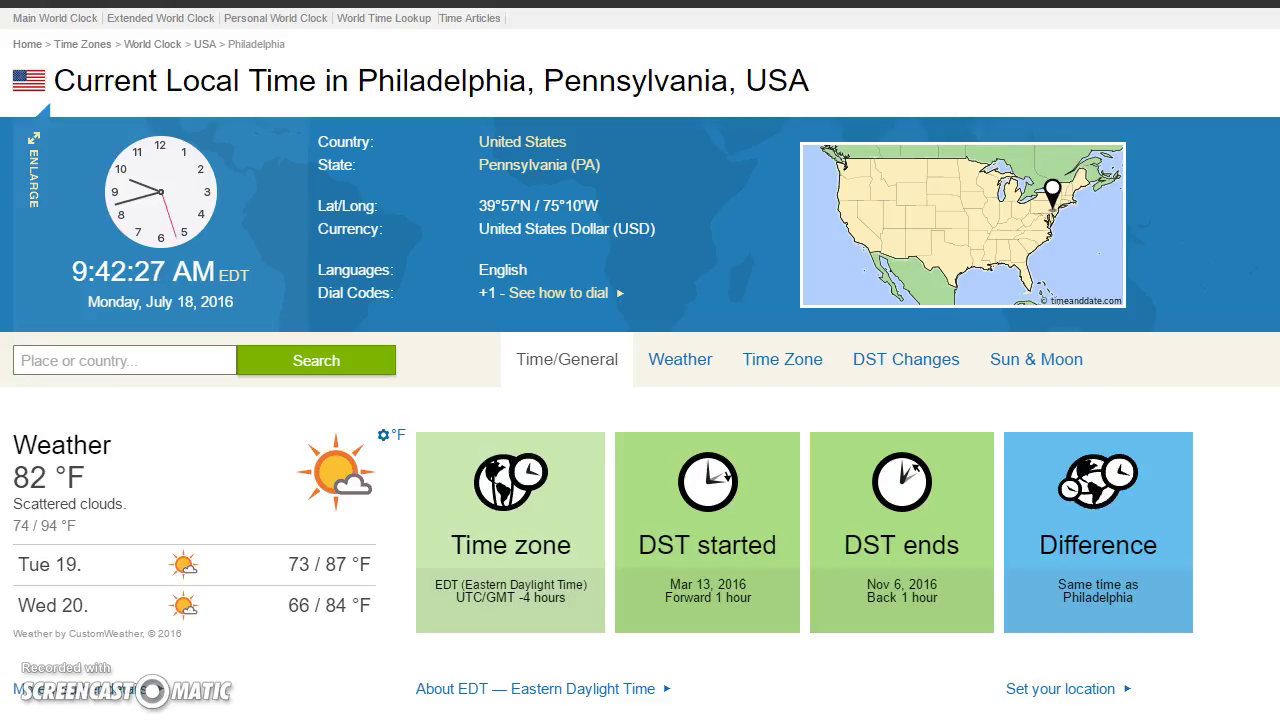
{"action": "key", "text": "ctrl+Tab"}
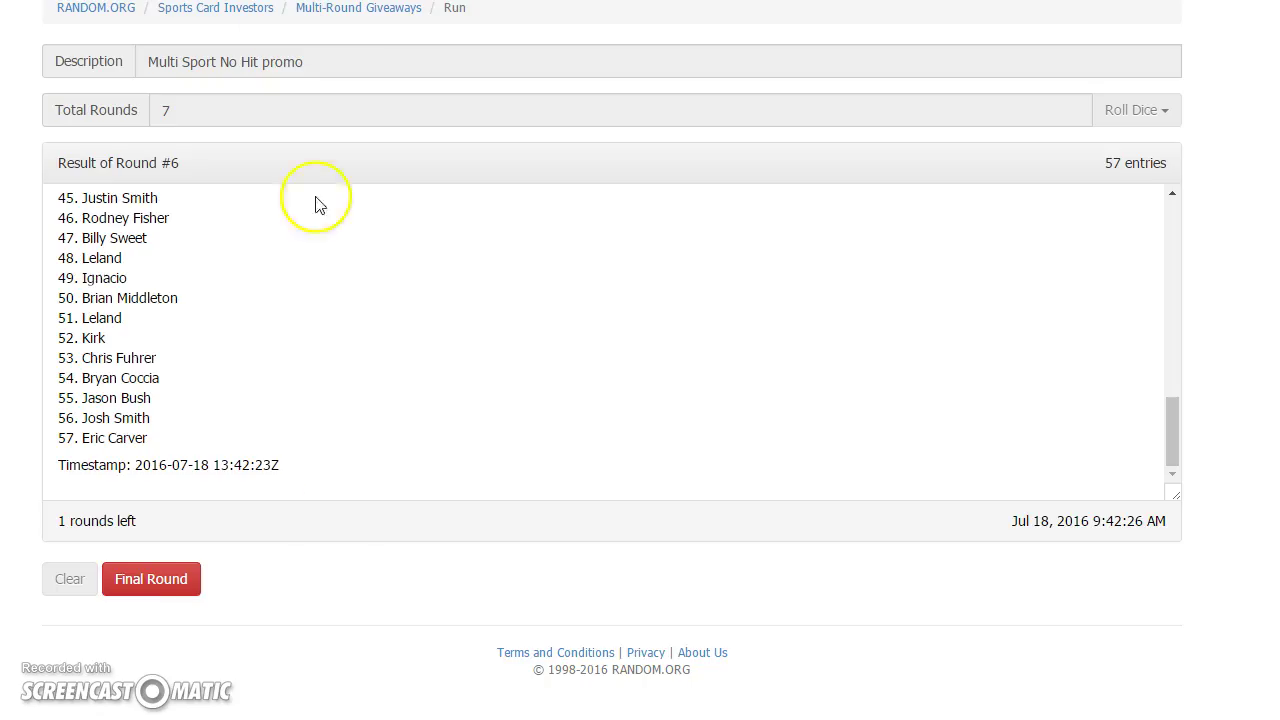
{"action": "left_click", "coordinate": [158, 579]}
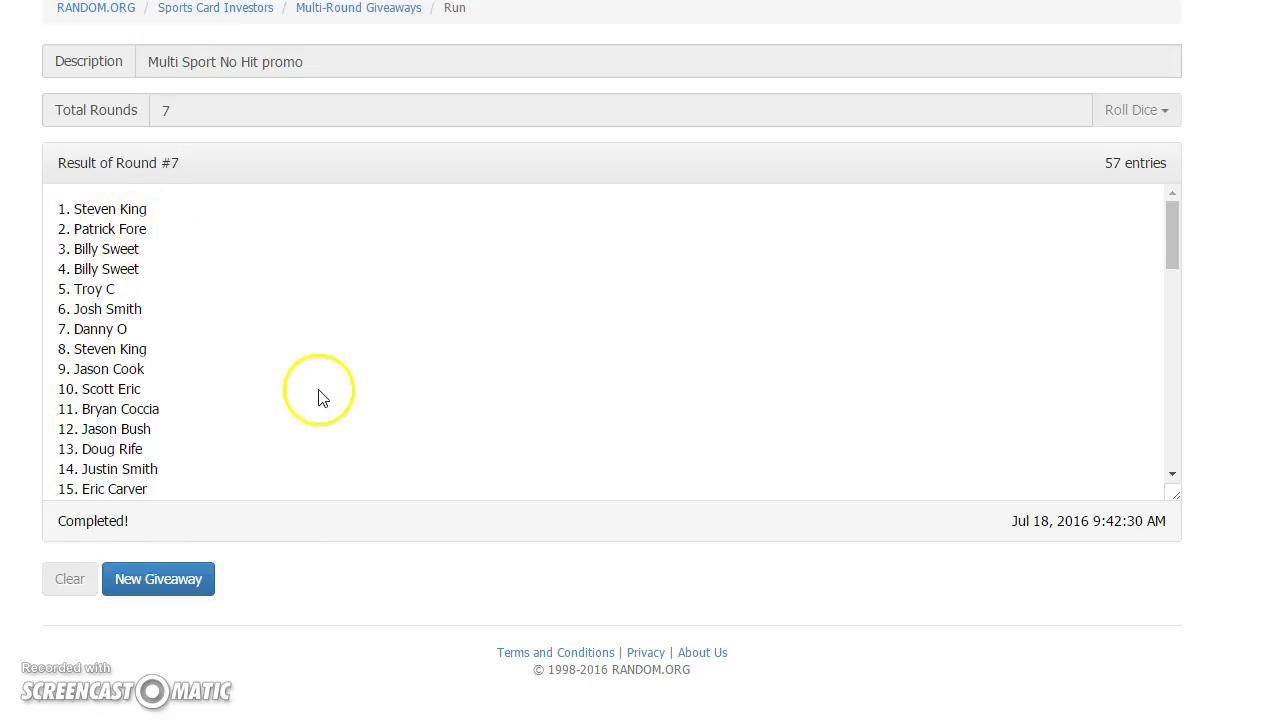
{"action": "scroll", "coordinate": [340, 420], "scroll_direction": "down", "scroll_amount": 5}
{"action": "scroll", "coordinate": [340, 420], "scroll_direction": "down", "scroll_amount": 5}
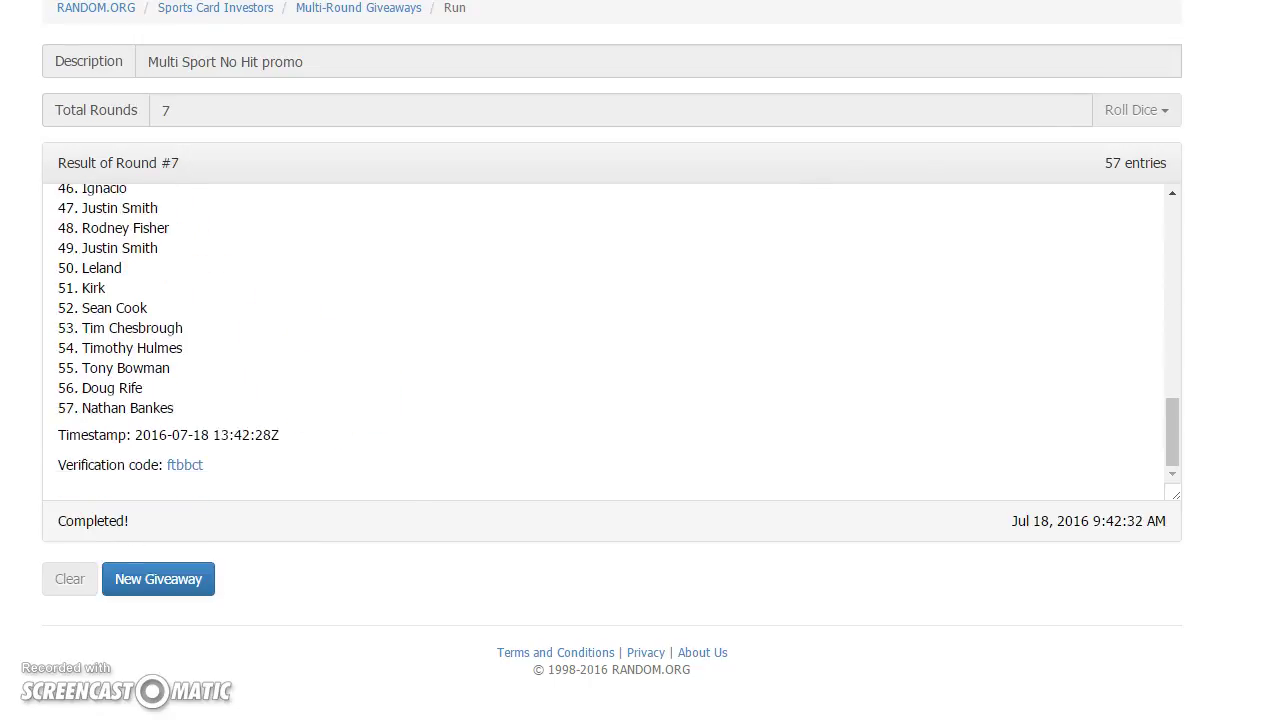
{"action": "key", "text": "ctrl+Tab"}
{"action": "key", "text": "ctrl+Tab"}
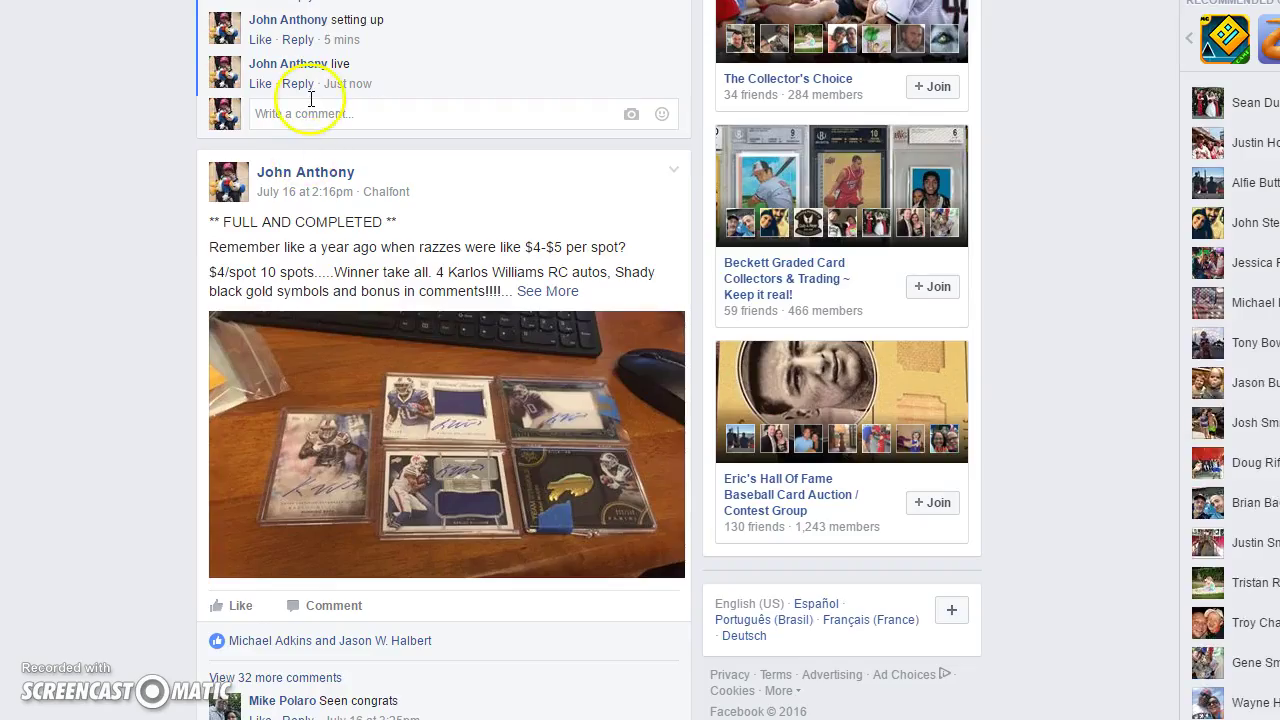